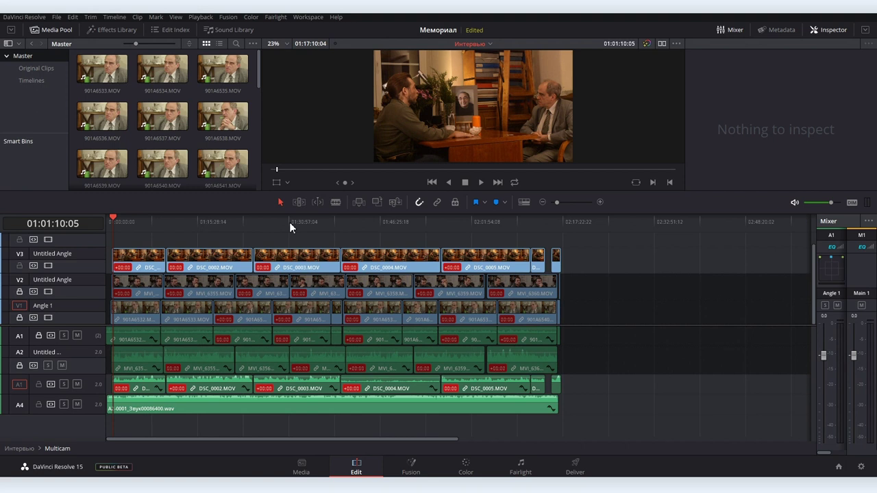
Check the clip actions and bring up the project's Timelines bin
{"action": "right_click", "coordinate": [98, 67]}
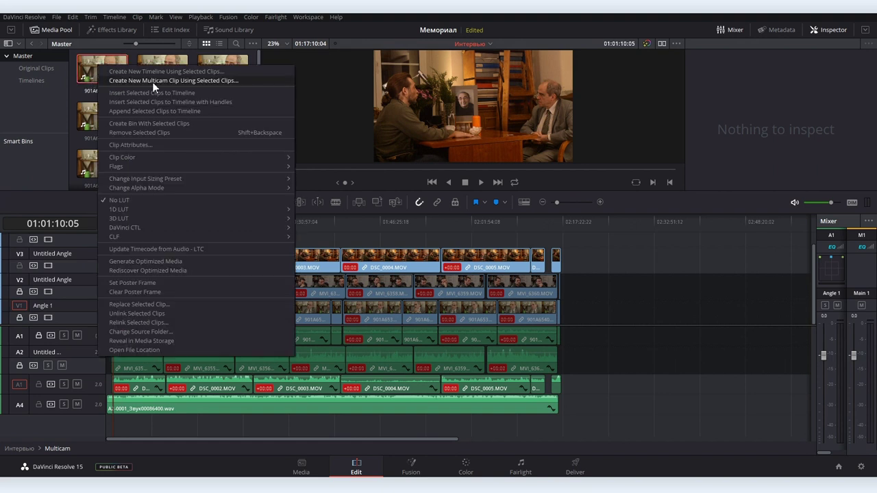
{"action": "left_click", "coordinate": [32, 123]}
{"action": "left_click", "coordinate": [29, 81]}
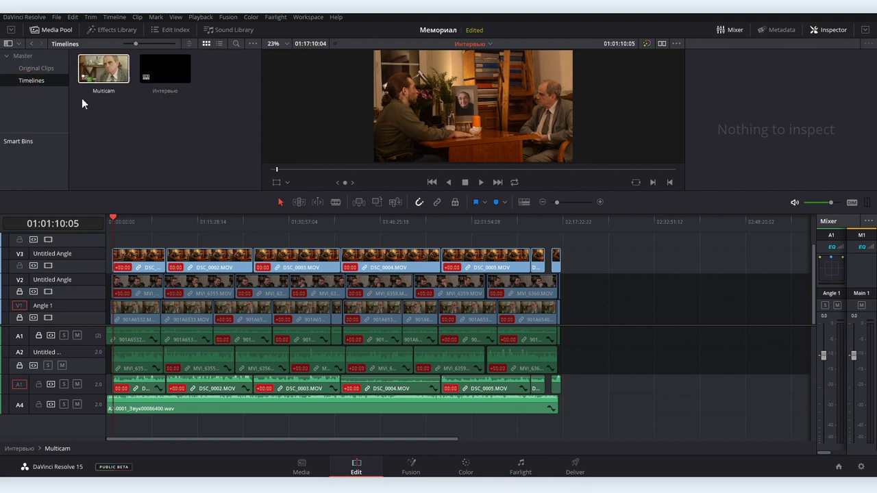
{"action": "right_click", "coordinate": [99, 67]}
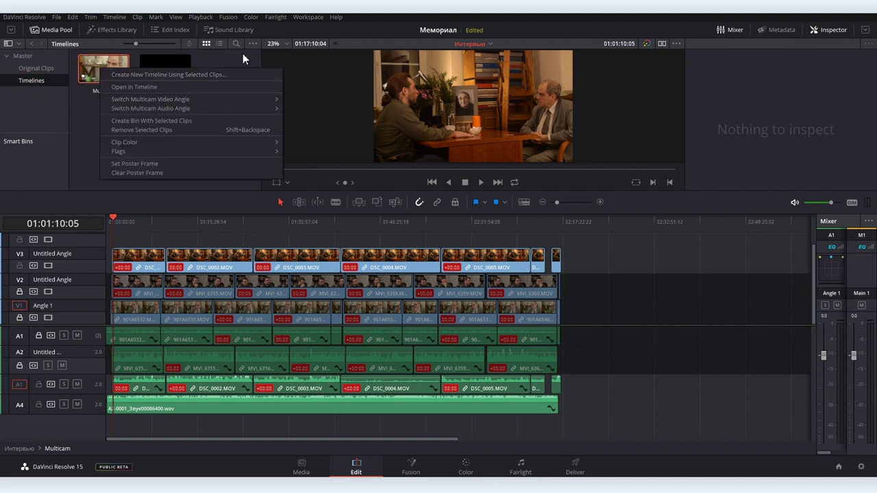
{"action": "left_click", "coordinate": [220, 57]}
Open the Интервью timeline, inspect the Multicam clip's angles, then return to the timeline
{"action": "double_click", "coordinate": [183, 69]}
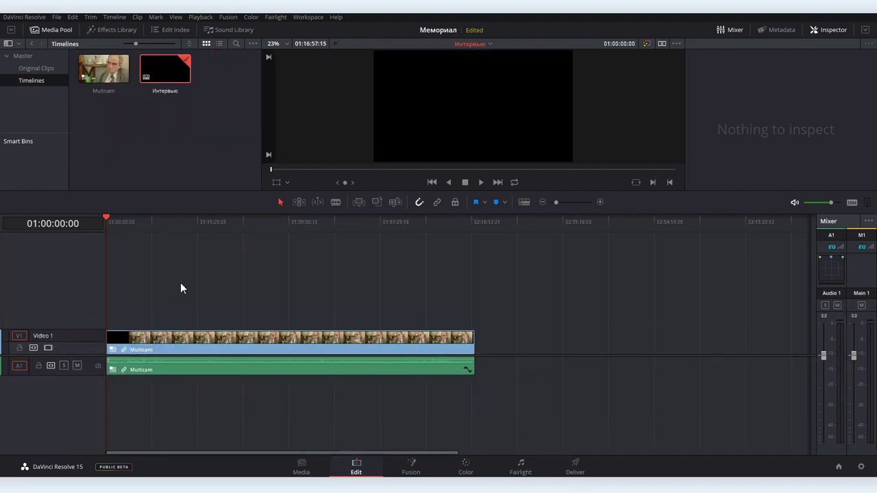
{"action": "right_click", "coordinate": [106, 78]}
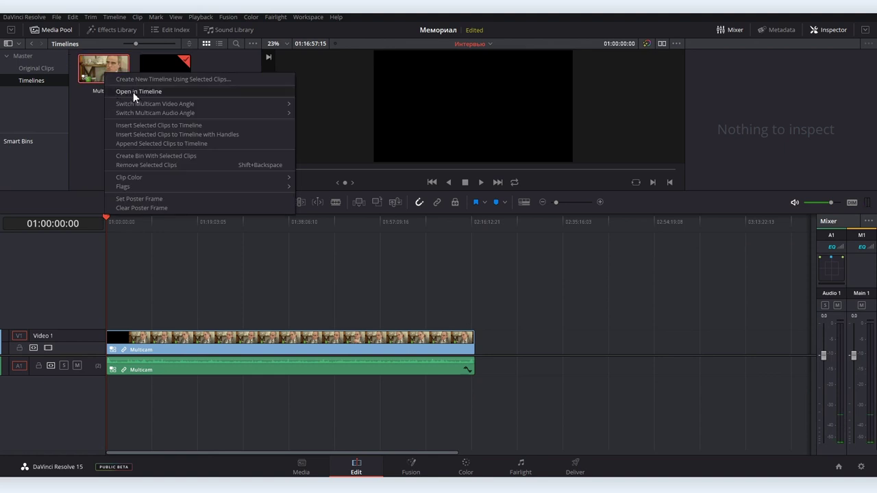
{"action": "left_click", "coordinate": [133, 92]}
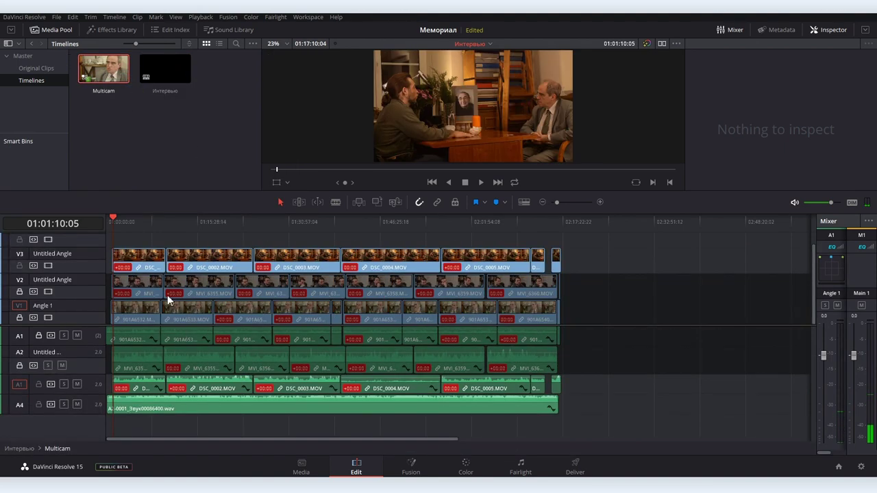
{"action": "double_click", "coordinate": [164, 74]}
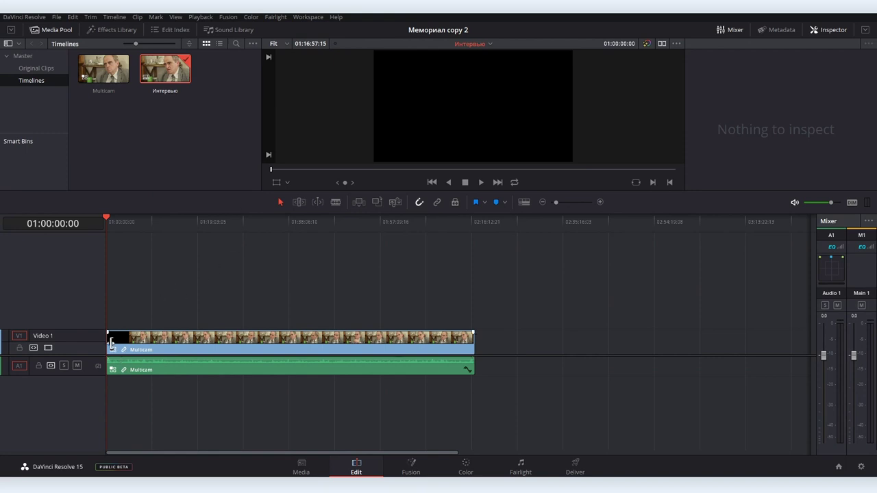
Trim the Multicam clip's ends, blade it twice (one cut at 01:35:37:19) and trim the right-hand pieces
{"action": "mouse_move", "coordinate": [111, 342]}
{"action": "left_mouse_down"}
{"action": "mouse_move", "coordinate": [143, 343]}
{"action": "mouse_move", "coordinate": [107, 364]}
{"action": "left_mouse_up"}
{"action": "mouse_move", "coordinate": [143, 339]}
{"action": "left_mouse_down"}
{"action": "mouse_move", "coordinate": [108, 339]}
{"action": "mouse_move", "coordinate": [128, 339]}
{"action": "left_mouse_up"}
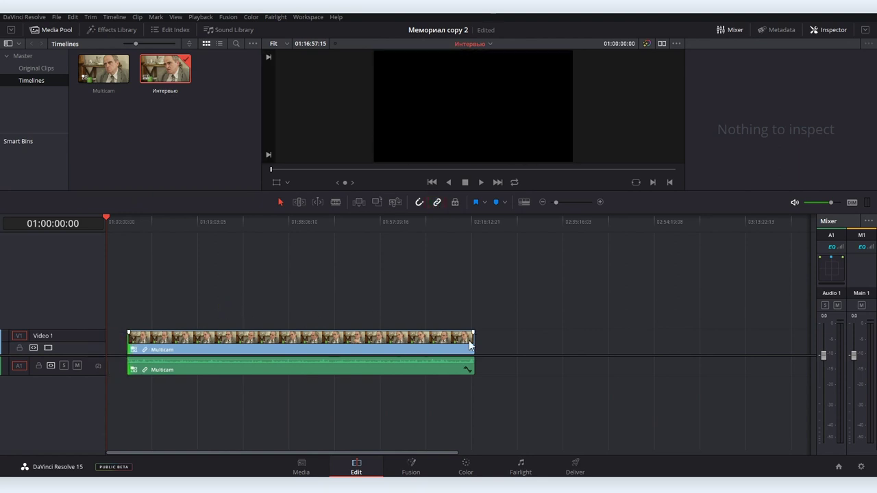
{"action": "left_click_drag", "start_coordinate": [473, 339], "coordinate": [384, 339]}
{"action": "left_click", "coordinate": [206, 230]}
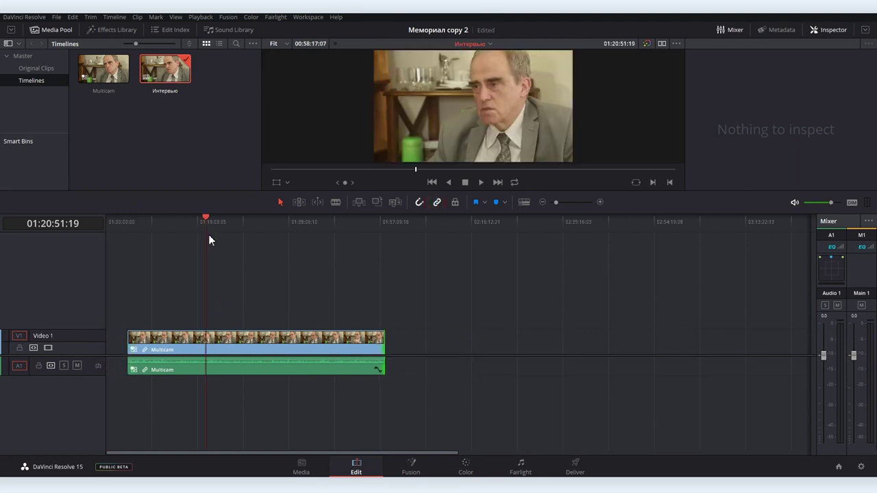
{"action": "key", "text": "ctrl+backslash"}
{"action": "left_click_drag", "start_coordinate": [207, 339], "coordinate": [250, 336]}
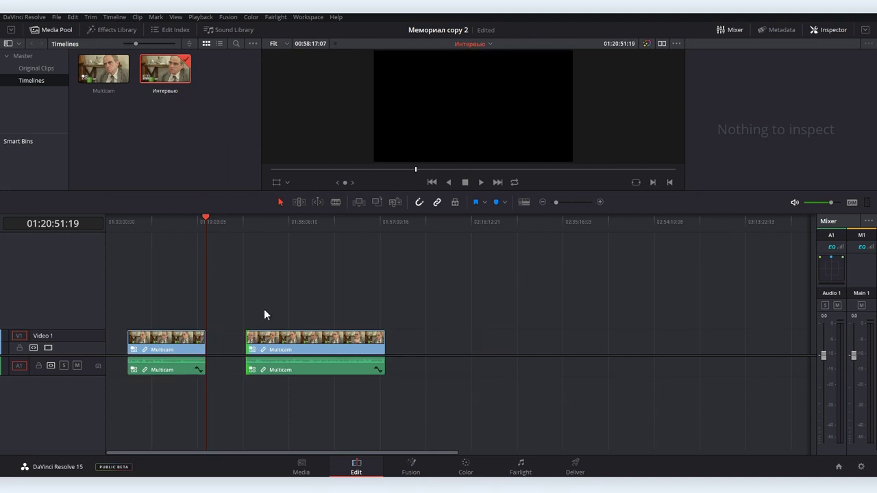
{"action": "left_click", "coordinate": [278, 233]}
{"action": "key", "text": "ctrl+backslash"}
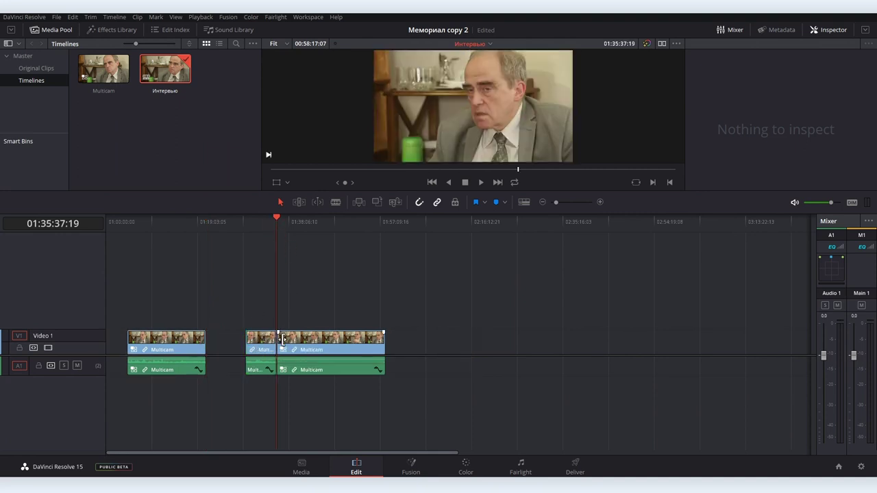
{"action": "left_click_drag", "start_coordinate": [277, 336], "coordinate": [300, 337]}
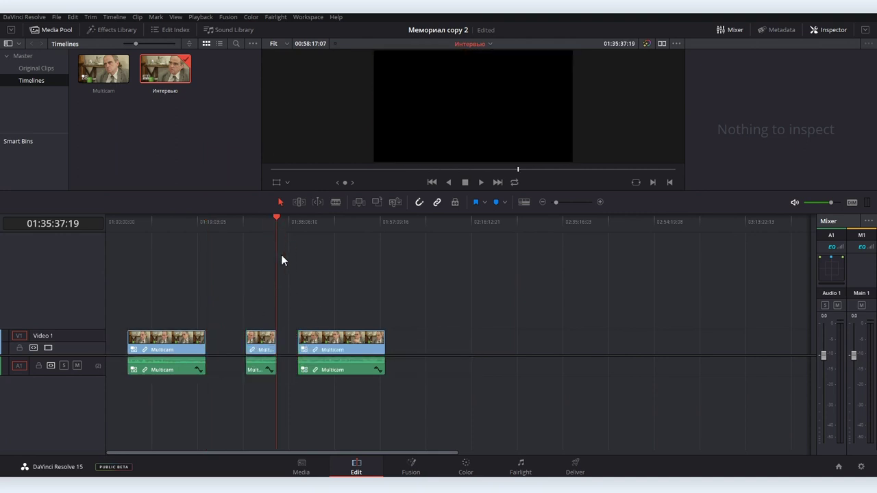
Place 901A6534.MOV on Video 2 and add the first audio recording from the Master bin
{"action": "left_click", "coordinate": [21, 55]}
{"action": "mouse_move", "coordinate": [162, 69]}
{"action": "left_mouse_down"}
{"action": "mouse_move", "coordinate": [257, 322]}
{"action": "mouse_move", "coordinate": [216, 322]}
{"action": "left_mouse_up"}
{"action": "scroll", "coordinate": [191, 116], "scroll_direction": "down", "scroll_amount": 3}
{"action": "scroll", "coordinate": [191, 117], "scroll_direction": "down", "scroll_amount": 3}
{"action": "left_click_drag", "start_coordinate": [122, 78], "coordinate": [268, 385]}
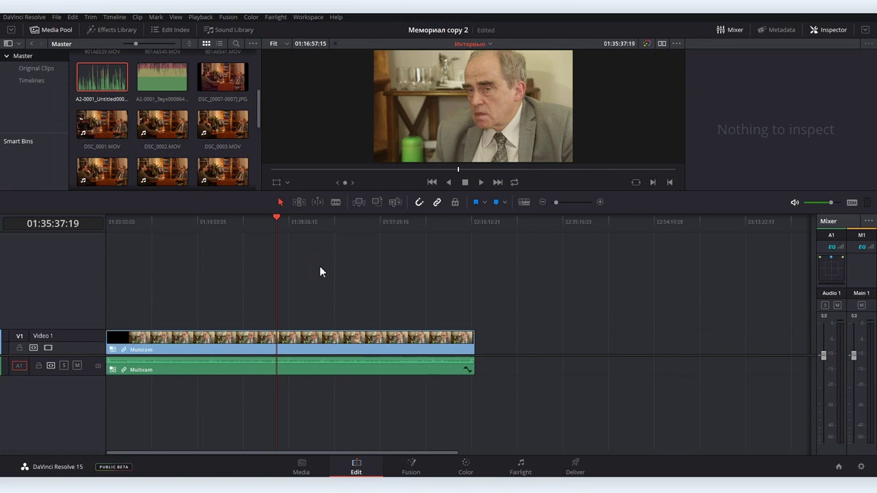
Load the Multicam clip at 01:13:48:20 into the source viewer in dual-viewer layout
{"action": "left_click", "coordinate": [171, 232]}
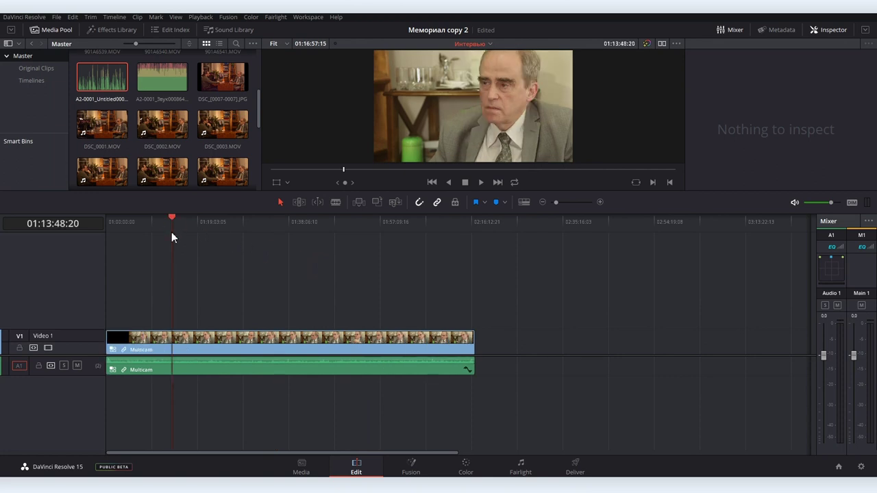
{"action": "double_click", "coordinate": [200, 337]}
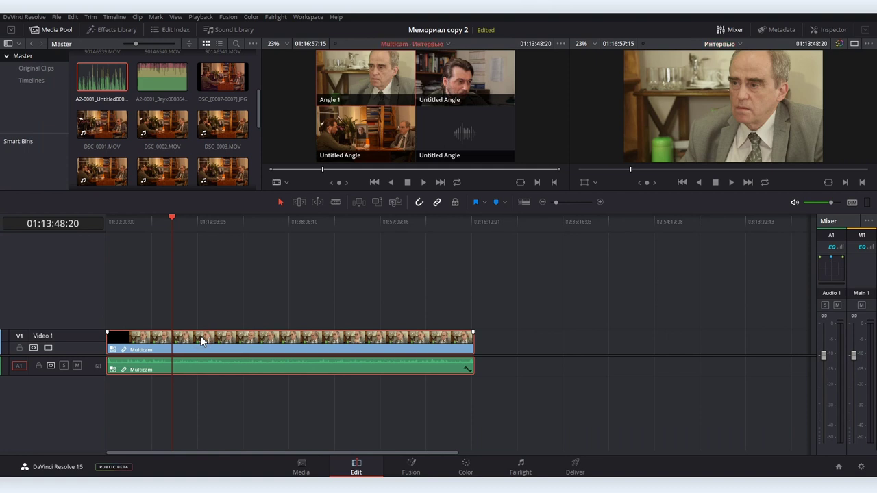
{"action": "left_click", "coordinate": [854, 44]}
{"action": "left_click", "coordinate": [854, 43]}
Play and stop the timeline, then bring up the source viewer's mode choices
{"action": "left_click", "coordinate": [655, 95]}
{"action": "key", "text": "space"}
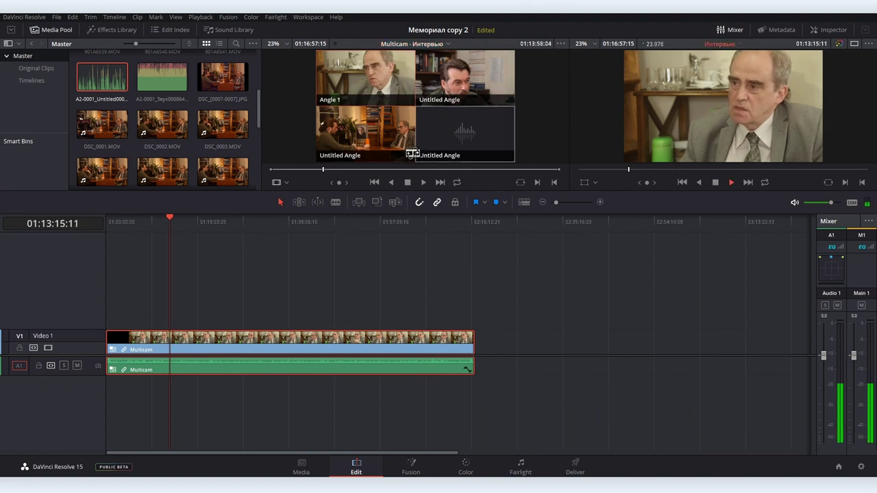
{"action": "key", "text": "space"}
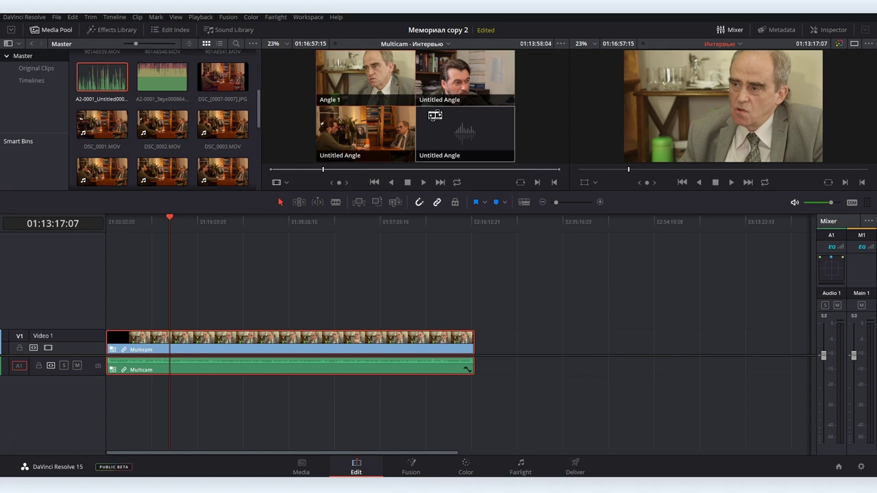
{"action": "left_click", "coordinate": [281, 183]}
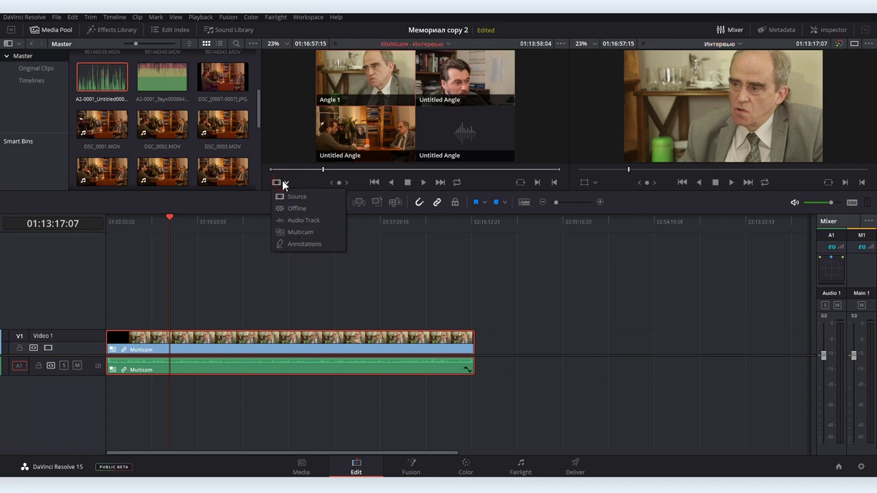
Put the source viewer in Multicam mode and play the Интервью timeline beside the angle grid
{"action": "left_click", "coordinate": [300, 235]}
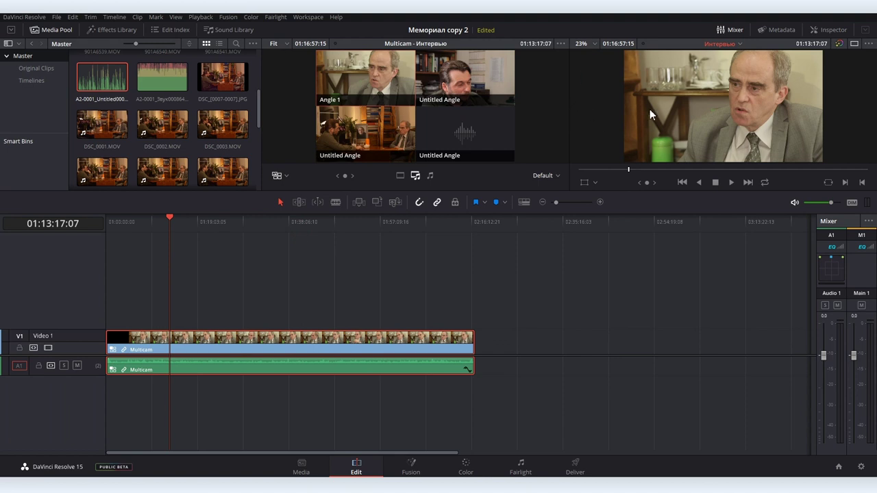
{"action": "key", "text": "space"}
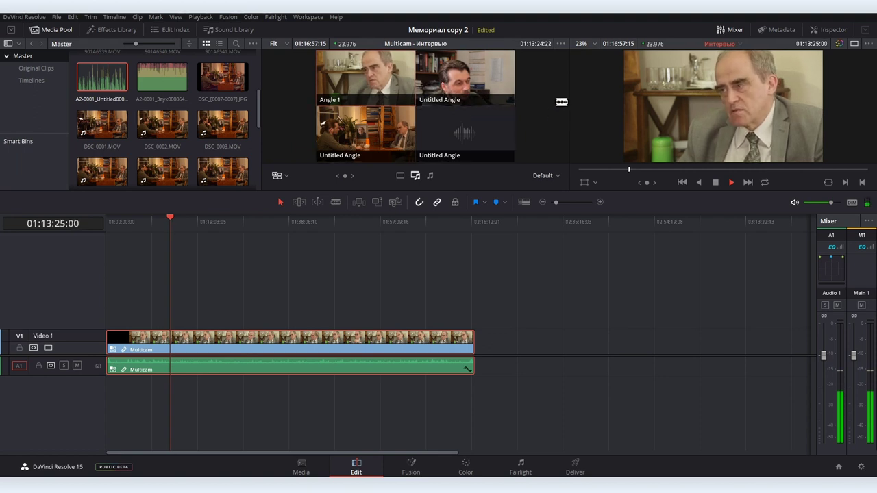
{"action": "key", "text": "space"}
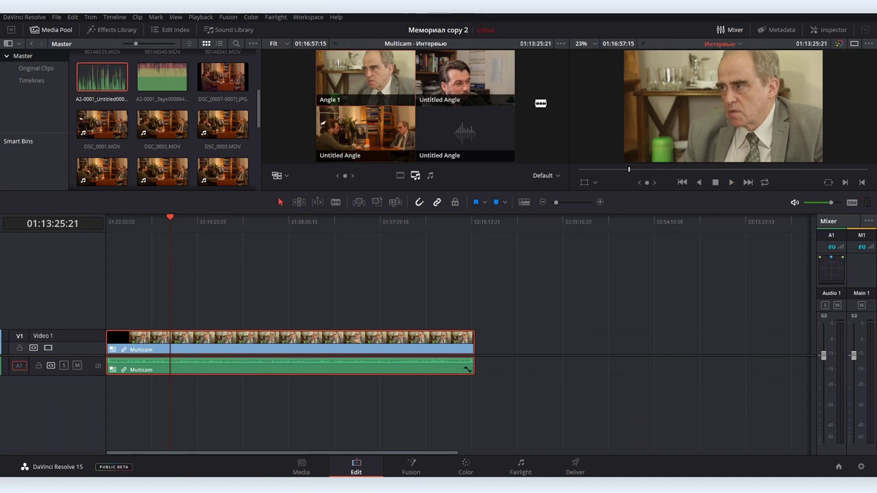
{"action": "key", "text": "space"}
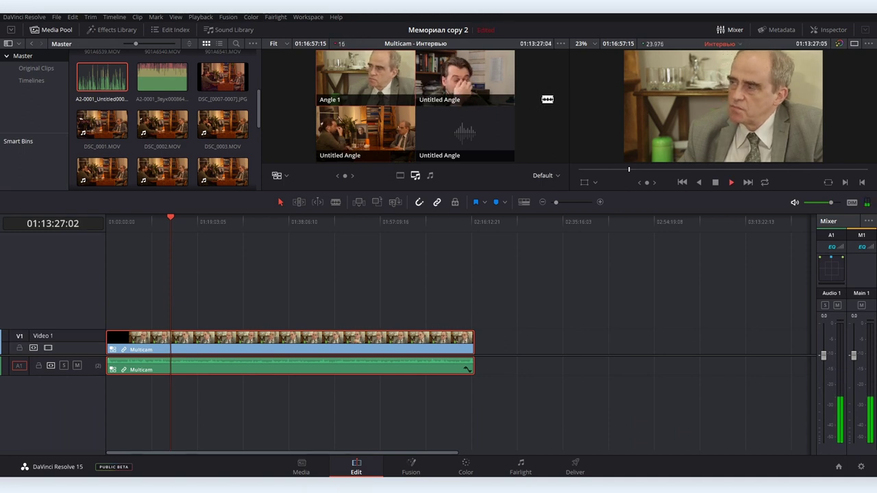
Cut live between the bearded man, the two-shot and Angle 1's older man close-up
{"action": "left_click", "coordinate": [463, 79]}
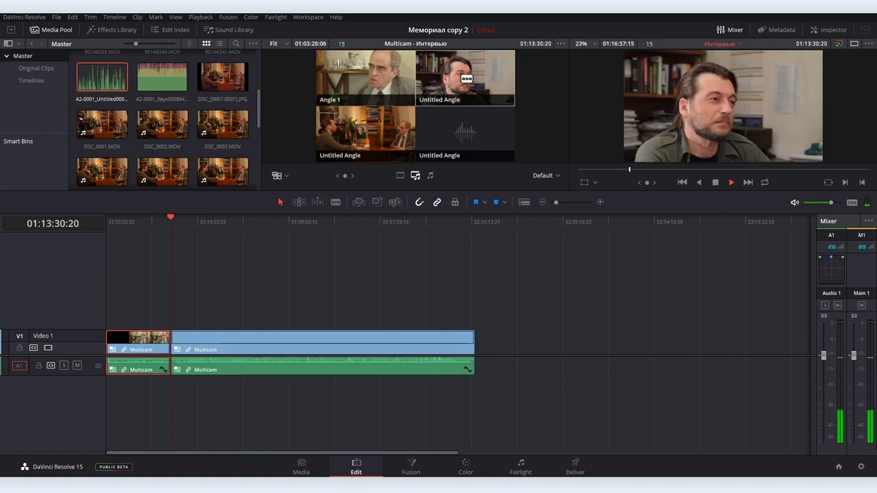
{"action": "left_click", "coordinate": [352, 141]}
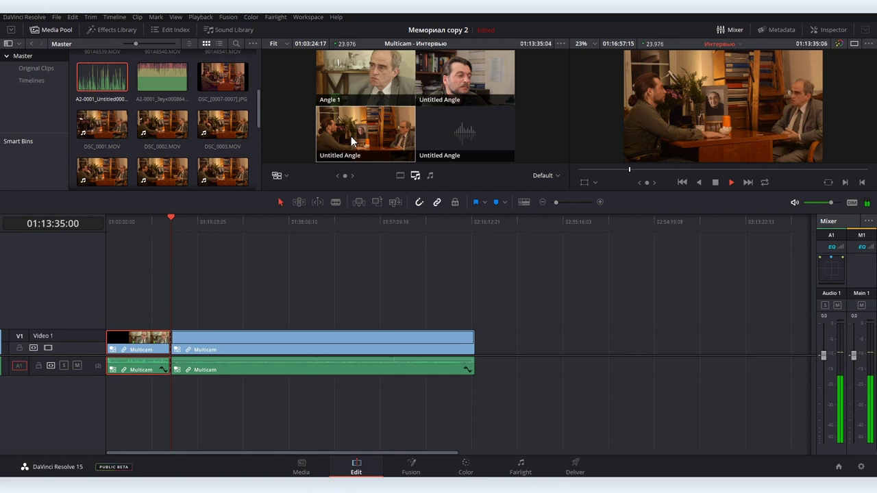
{"action": "left_click", "coordinate": [363, 78]}
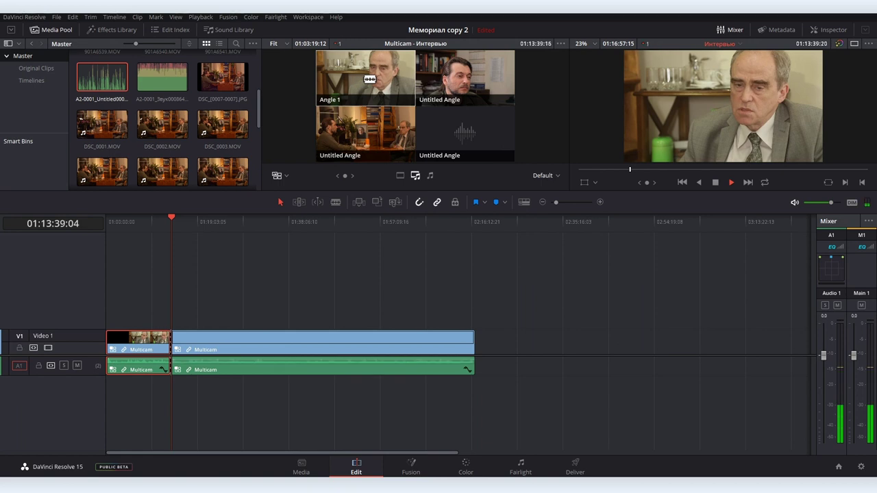
{"action": "left_click", "coordinate": [466, 72]}
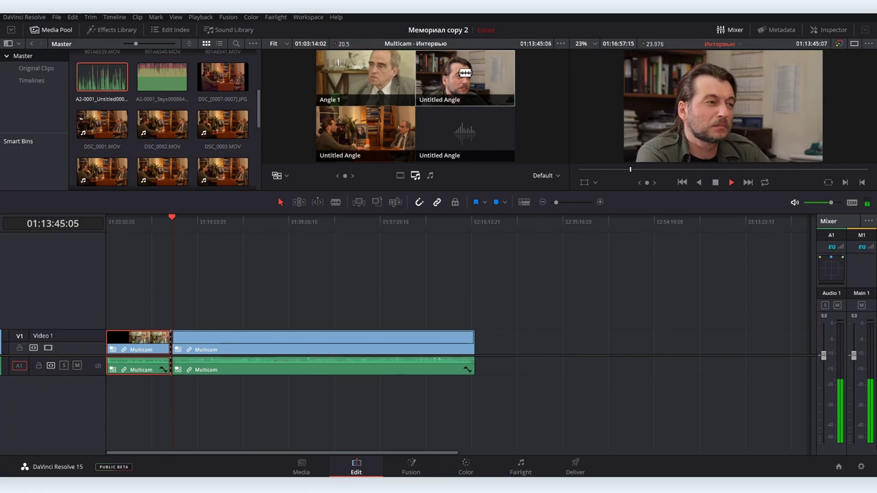
{"action": "left_click", "coordinate": [358, 74]}
Stop playback and zoom in on the timeline
{"action": "key", "text": "space"}
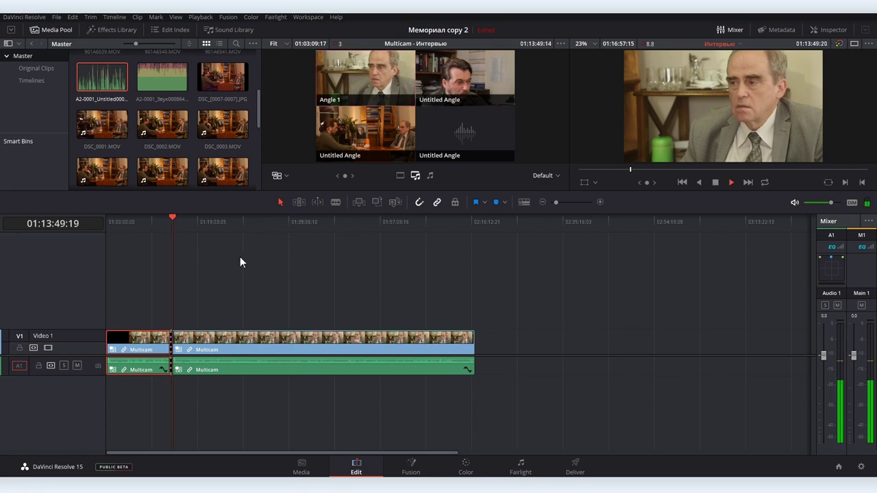
{"action": "key", "text": "space"}
{"action": "left_click", "coordinate": [600, 202]}
{"action": "left_click", "coordinate": [599, 202]}
Play back the new cuts from the first edit point
{"action": "left_click", "coordinate": [225, 221]}
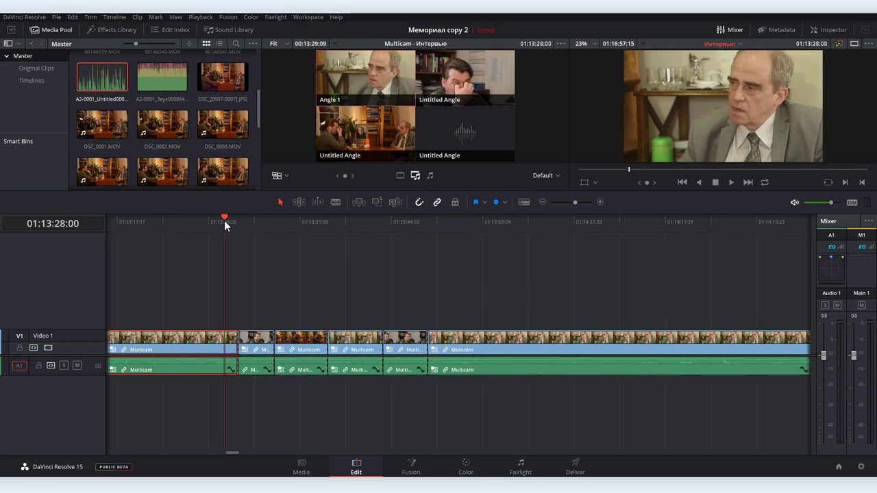
{"action": "key", "text": "space"}
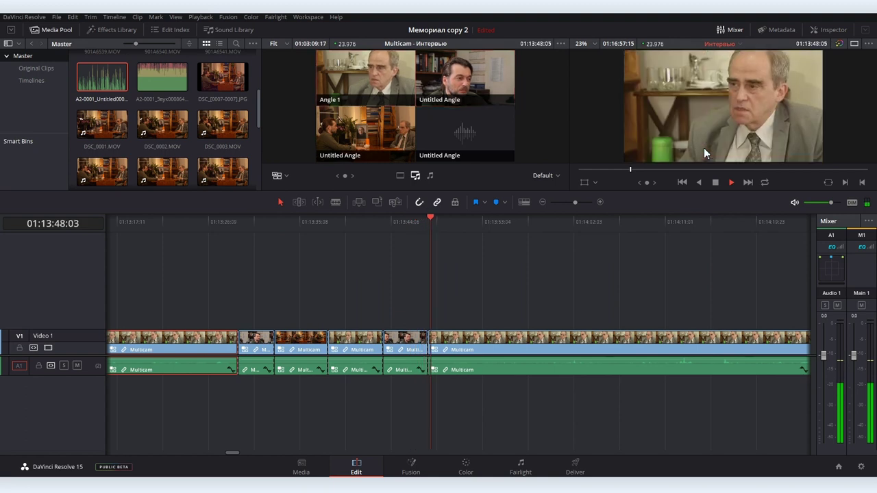
{"action": "key", "text": "space"}
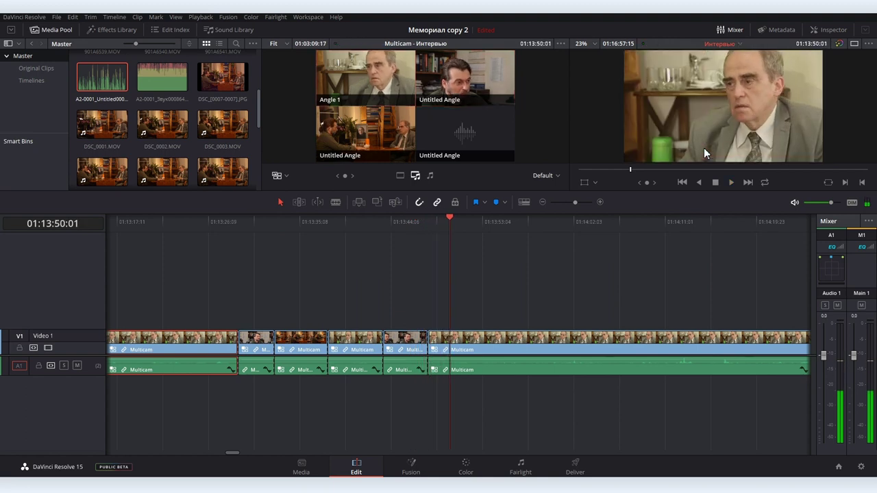
Enlarge the viewers and the Audio 1 track, then zoom in around 01:13:43:13
{"action": "left_click_drag", "start_coordinate": [383, 193], "coordinate": [384, 264]}
{"action": "left_click", "coordinate": [384, 293]}
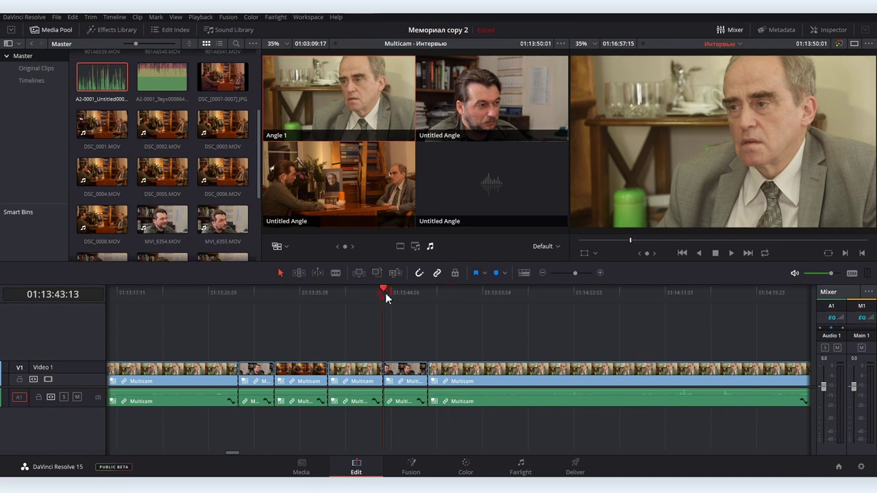
{"action": "left_click_drag", "start_coordinate": [81, 387], "coordinate": [87, 428]}
{"action": "key", "text": "ctrl+equal"}
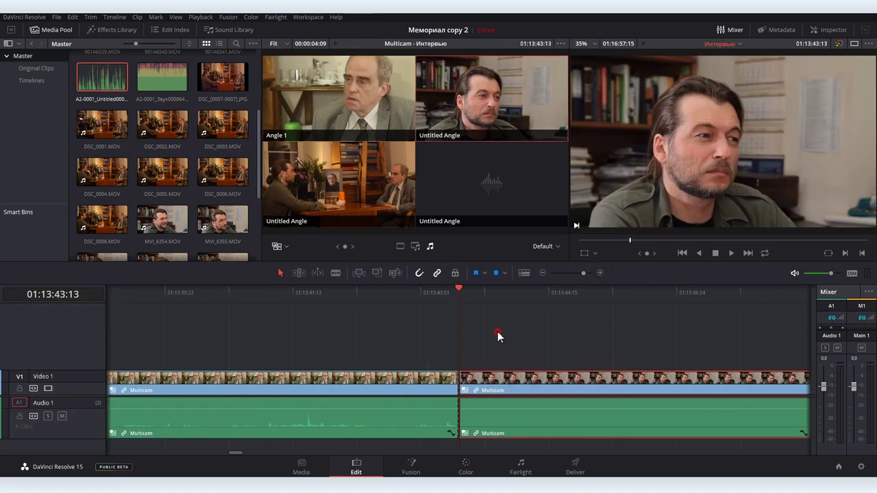
Trim the edit point so Angle 1's older man close-up reaches 01:13:43:10, then zoom out
{"action": "left_click_drag", "start_coordinate": [464, 382], "coordinate": [568, 383]}
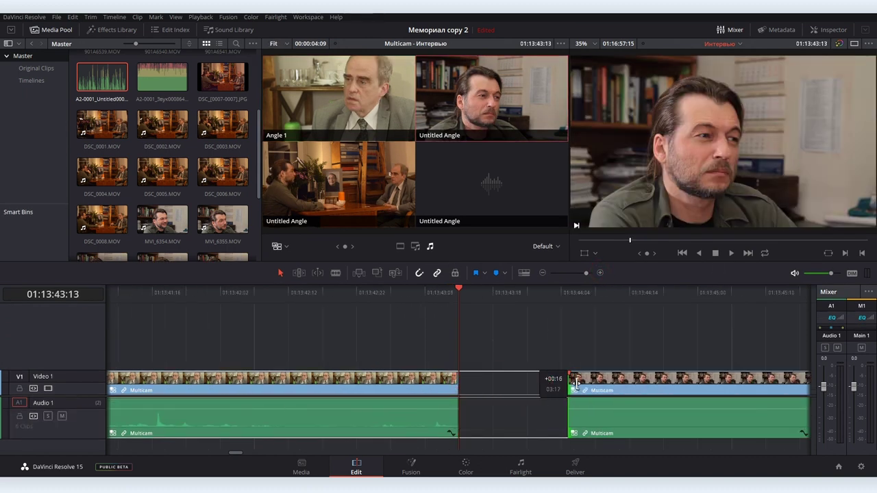
{"action": "left_click", "coordinate": [518, 385]}
{"action": "mouse_move", "coordinate": [456, 385]}
{"action": "left_mouse_down"}
{"action": "mouse_move", "coordinate": [567, 386]}
{"action": "mouse_move", "coordinate": [285, 387]}
{"action": "mouse_move", "coordinate": [308, 387]}
{"action": "left_mouse_up"}
{"action": "left_click_drag", "start_coordinate": [283, 299], "coordinate": [438, 309]}
{"action": "left_click", "coordinate": [366, 339]}
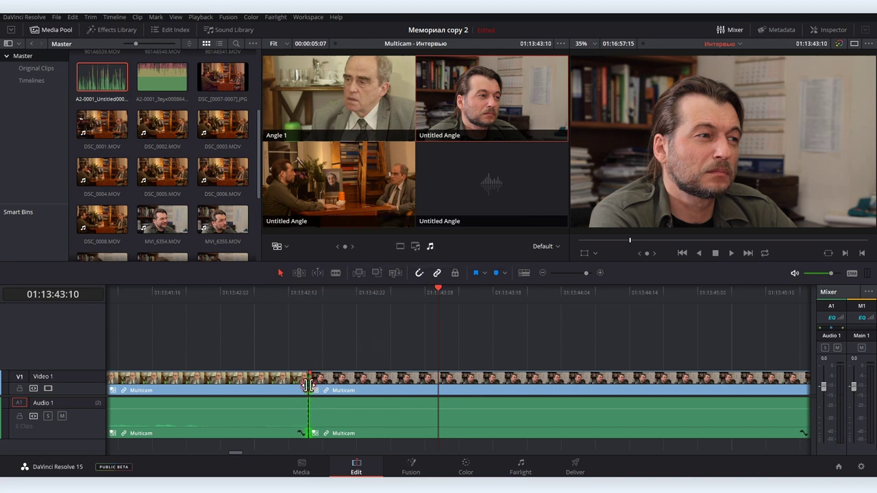
{"action": "left_click_drag", "start_coordinate": [309, 386], "coordinate": [433, 384]}
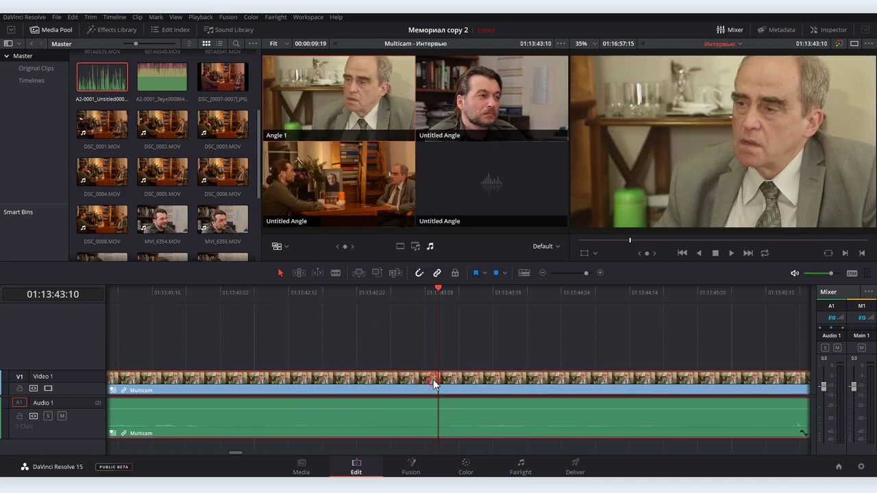
{"action": "left_click", "coordinate": [576, 273]}
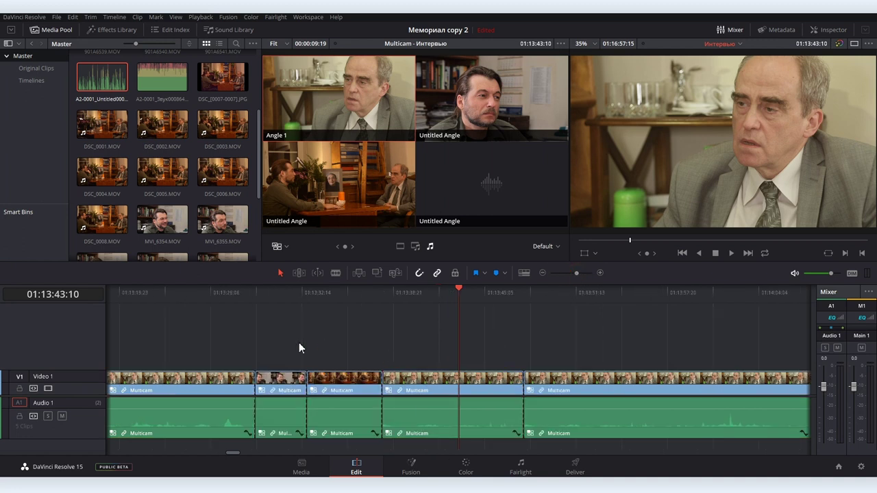
Delete the short clip, ripple-close its gap, and cut to the bearded man at 01:13:29:09
{"action": "key", "text": "Delete"}
{"action": "left_click", "coordinate": [285, 384]}
{"action": "key", "text": "Delete"}
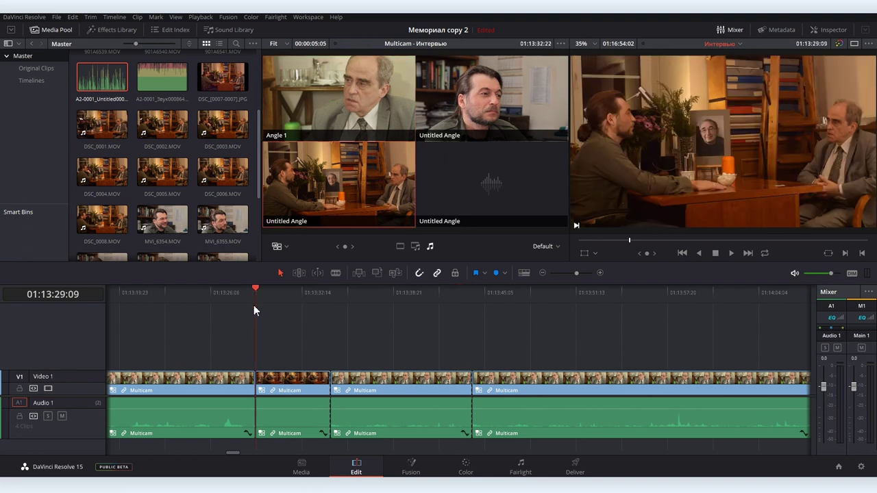
{"action": "key", "text": "ctrl+shift+v"}
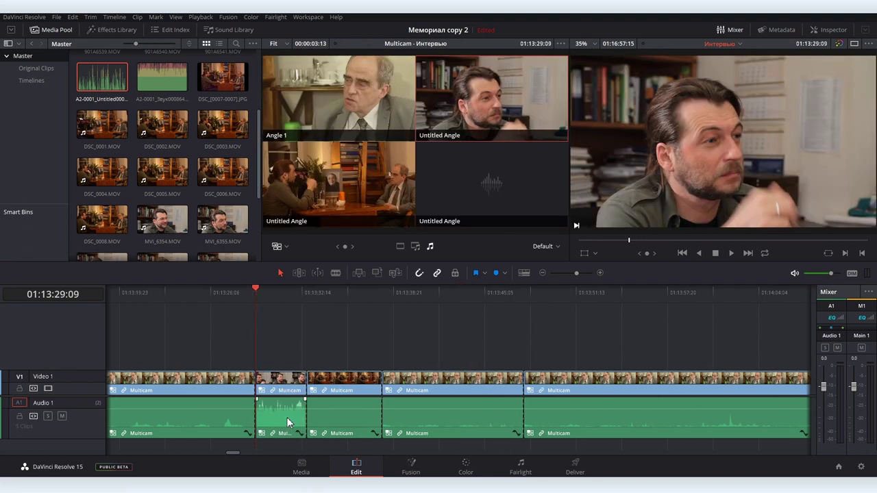
{"action": "left_click_drag", "start_coordinate": [457, 283], "coordinate": [456, 229]}
Toggle the angle switch mode through video-only, audio-only and back to audio and video
{"action": "left_click", "coordinate": [279, 397]}
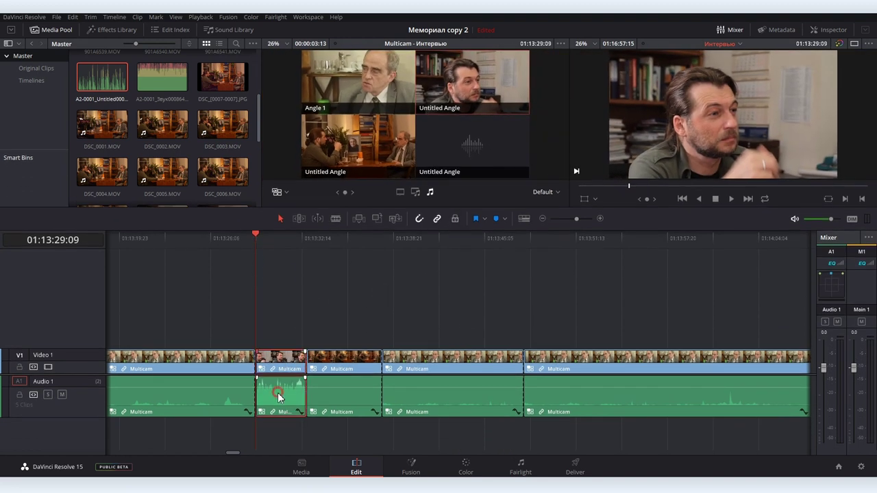
{"action": "left_click", "coordinate": [400, 193]}
{"action": "left_click", "coordinate": [429, 192]}
{"action": "left_click", "coordinate": [415, 192]}
{"action": "left_click", "coordinate": [415, 280]}
Step through the cut segments, selecting clips and parking the playhead at 01:13:50:01
{"action": "left_click", "coordinate": [439, 239]}
{"action": "left_click", "coordinate": [587, 257]}
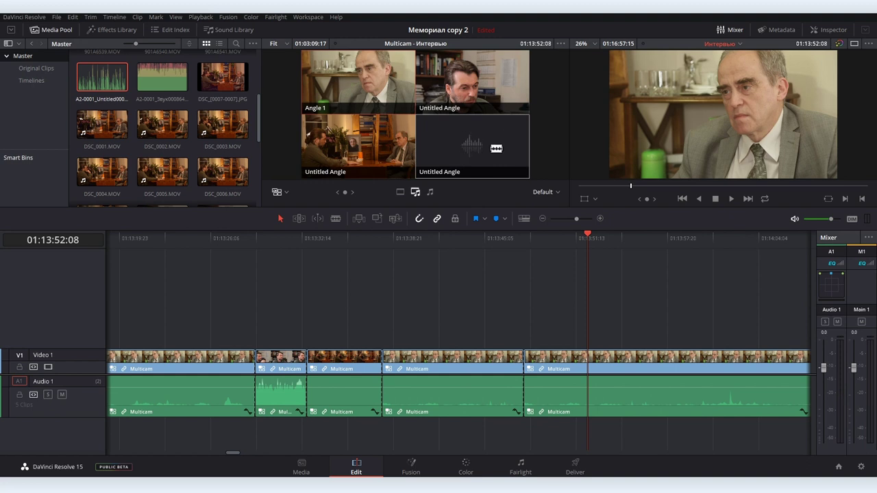
{"action": "left_click_drag", "start_coordinate": [584, 237], "coordinate": [308, 270]}
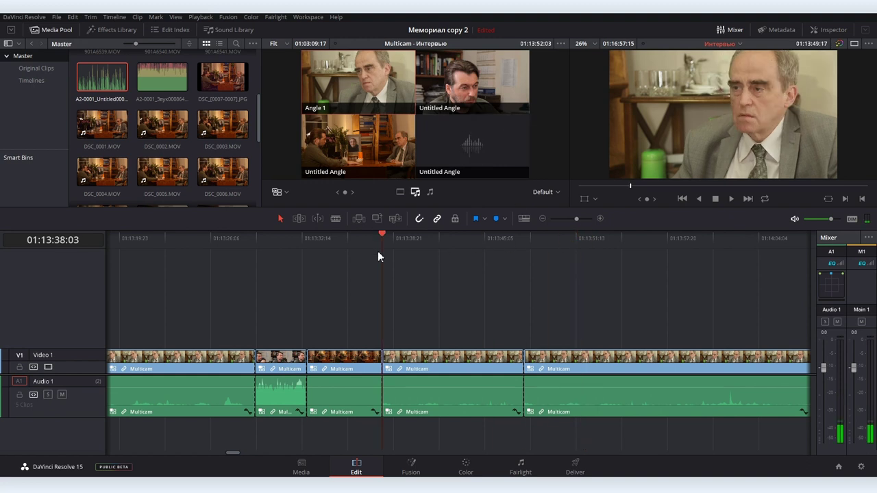
{"action": "left_click", "coordinate": [288, 250]}
{"action": "left_click", "coordinate": [274, 367]}
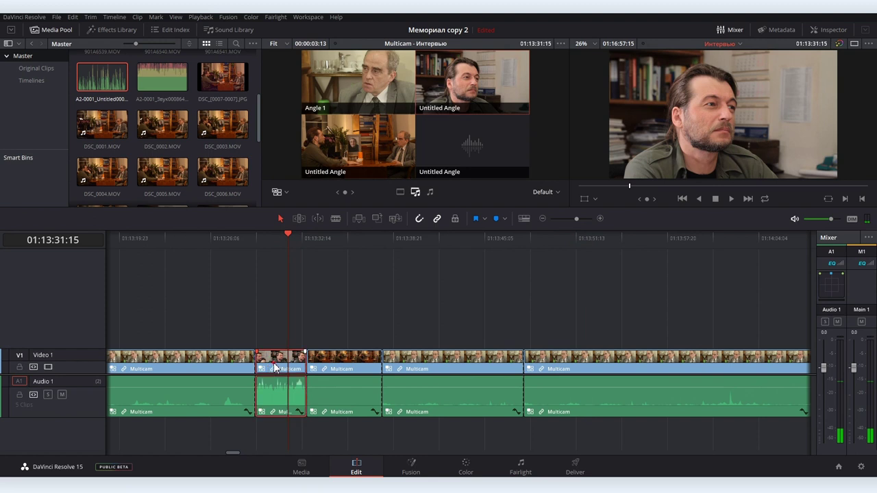
{"action": "left_click", "coordinate": [351, 366]}
{"action": "left_click", "coordinate": [459, 368]}
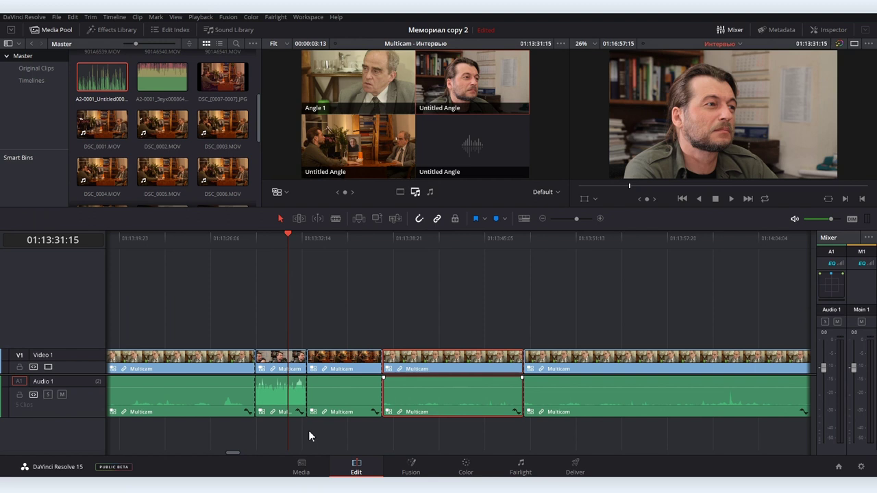
{"action": "left_click", "coordinate": [555, 242]}
{"action": "scroll", "coordinate": [366, 335], "scroll_direction": "right", "scroll_amount": 5}
{"action": "left_click", "coordinate": [329, 400]}
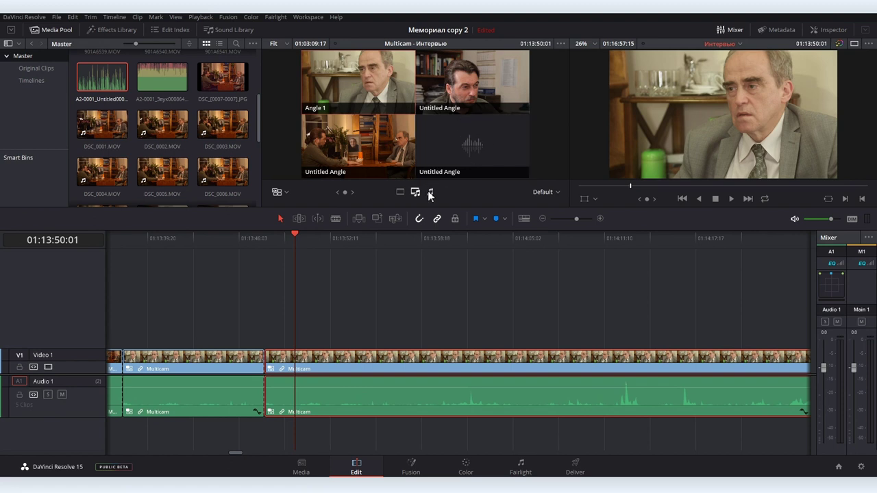
Take audio from the separate sound angle and live-cut the picture between the three camera angles
{"action": "left_click", "coordinate": [471, 145]}
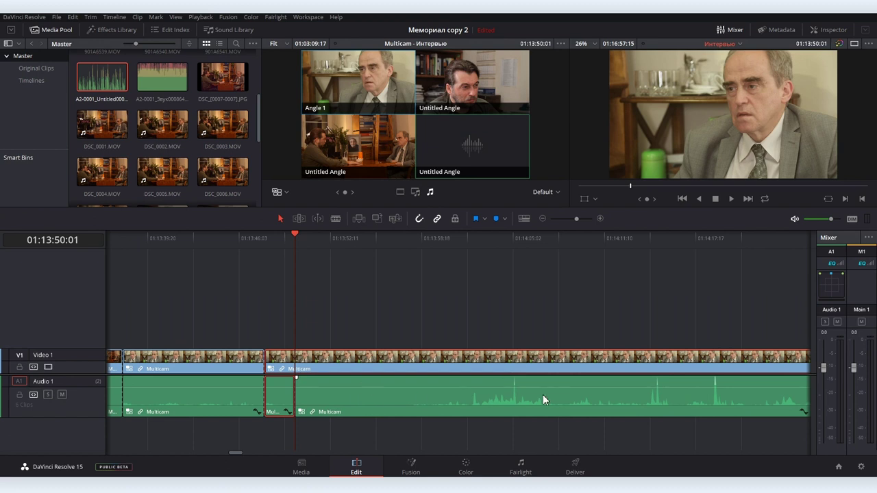
{"action": "key", "text": "space"}
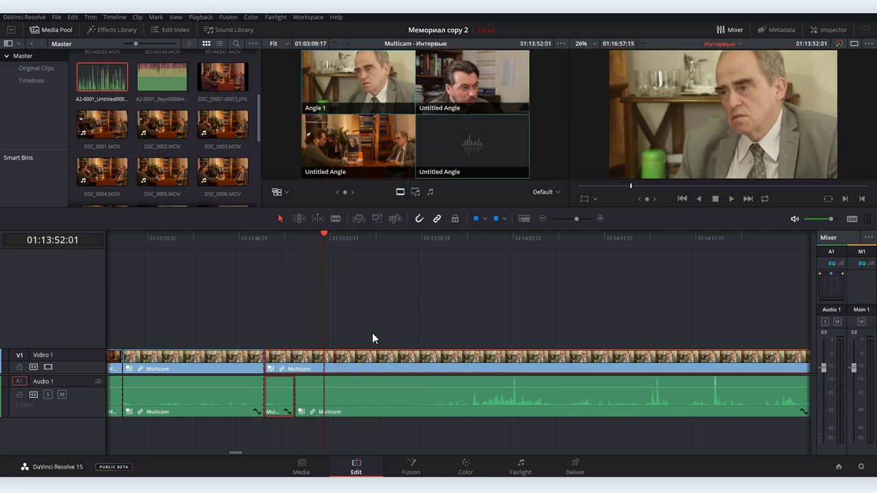
{"action": "left_click", "coordinate": [445, 89]}
{"action": "left_click", "coordinate": [452, 88]}
{"action": "left_click", "coordinate": [354, 144]}
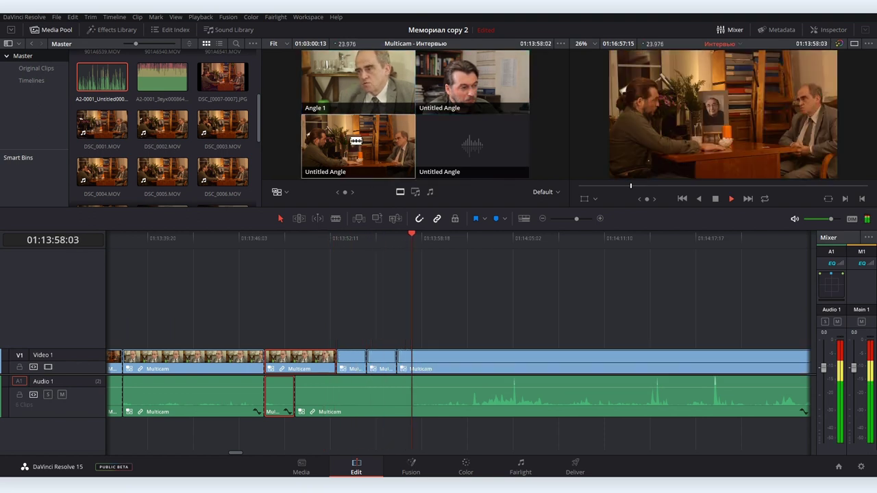
{"action": "left_click", "coordinate": [387, 106]}
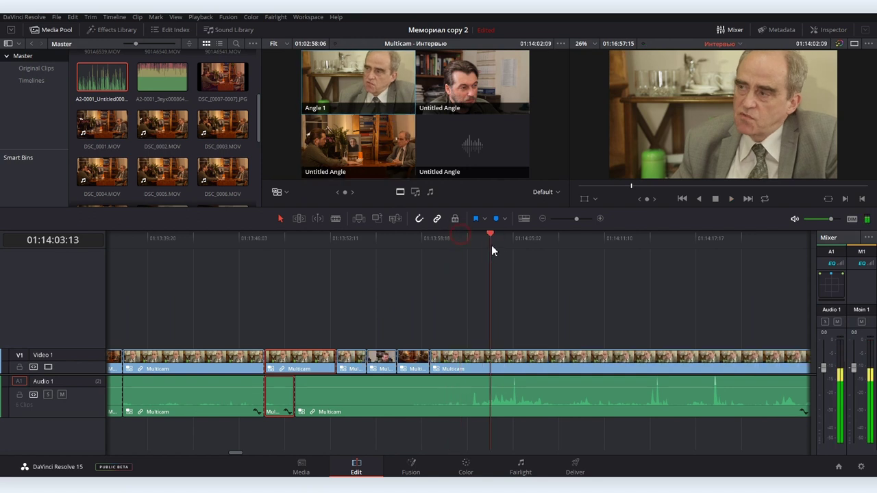
{"action": "left_click", "coordinate": [464, 85]}
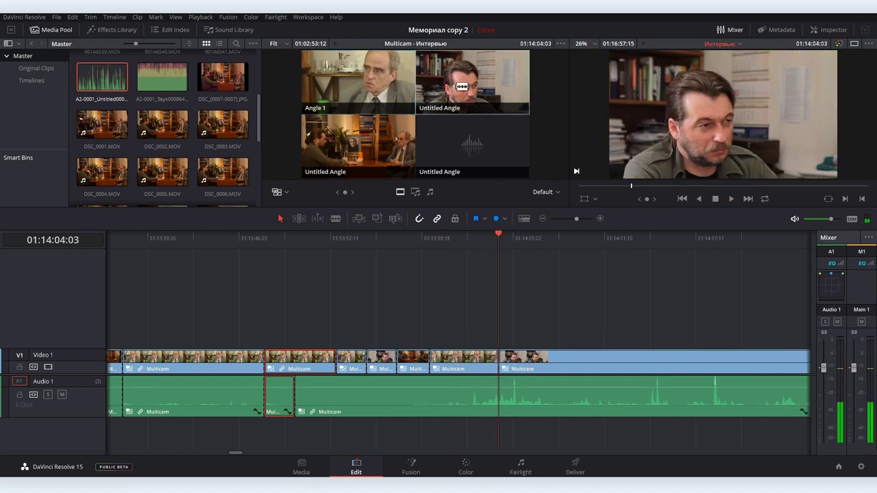
{"action": "left_click", "coordinate": [409, 164]}
{"action": "left_click", "coordinate": [366, 99]}
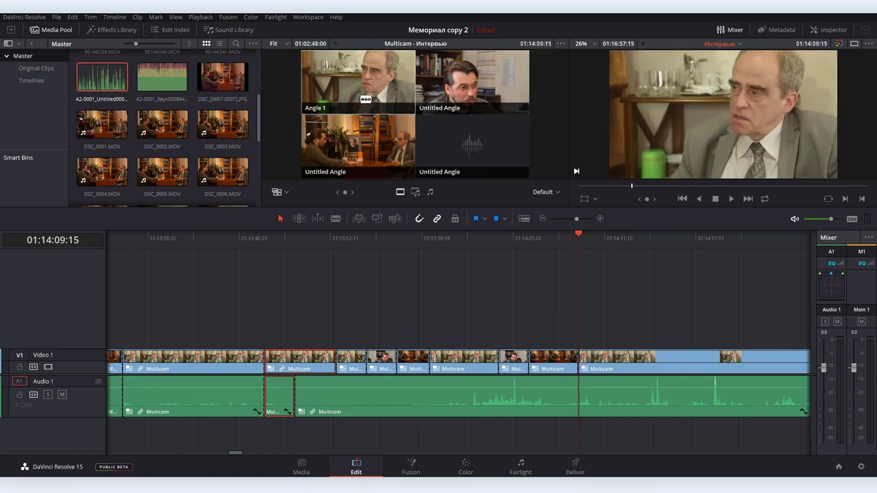
Recut the 01:13:57:21 section to the bearded man and 01:13:54:05 to the two-shot
{"action": "left_click", "coordinate": [626, 244]}
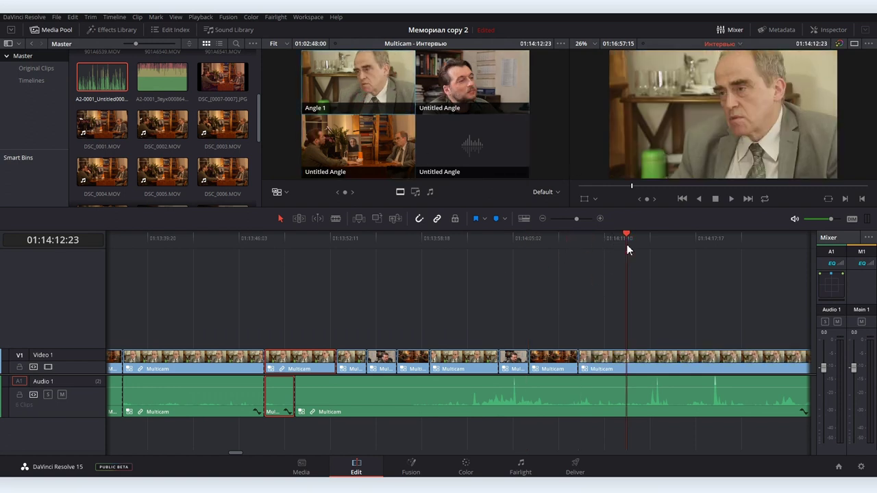
{"action": "left_click", "coordinate": [614, 240]}
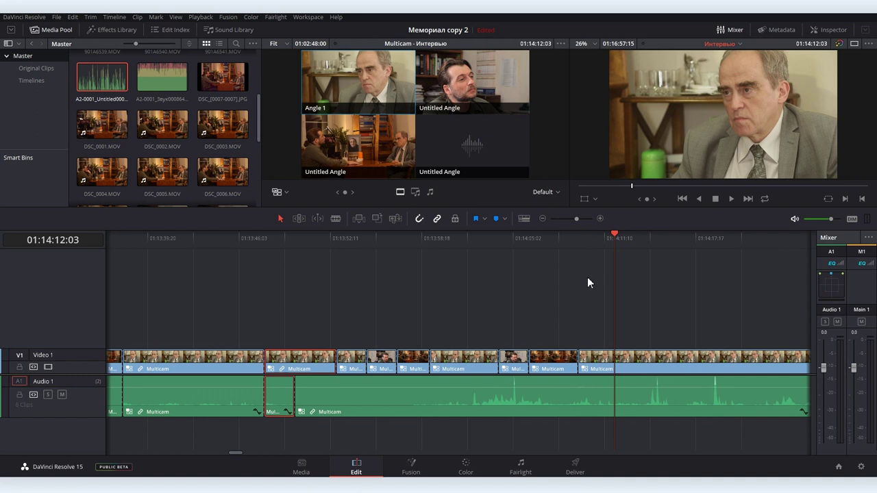
{"action": "left_click", "coordinate": [408, 237]}
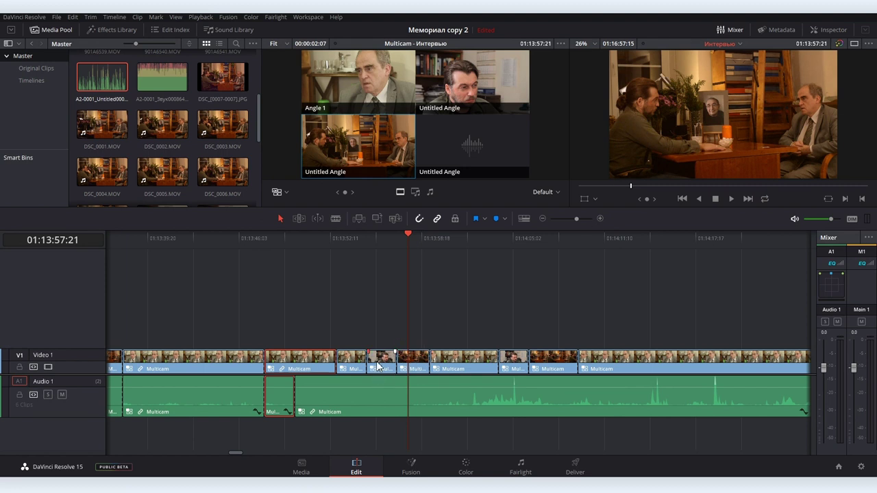
{"action": "left_click", "coordinate": [479, 80]}
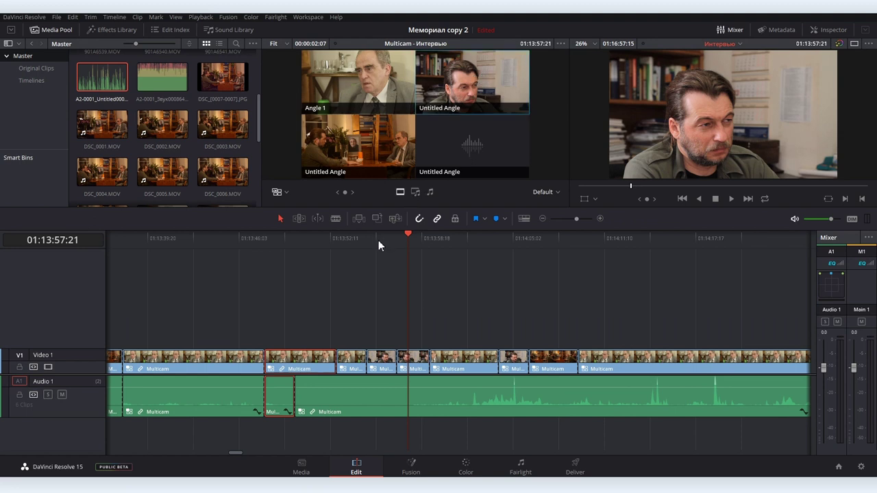
{"action": "left_click", "coordinate": [354, 239]}
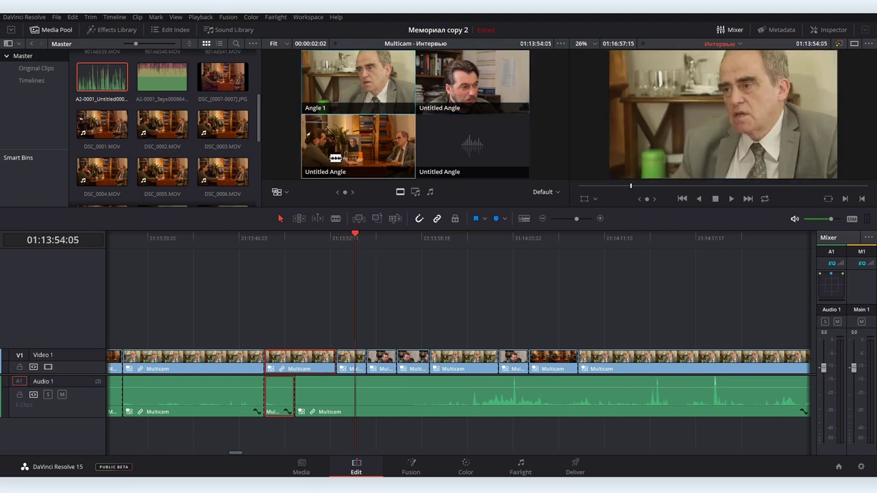
{"action": "left_click", "coordinate": [357, 154]}
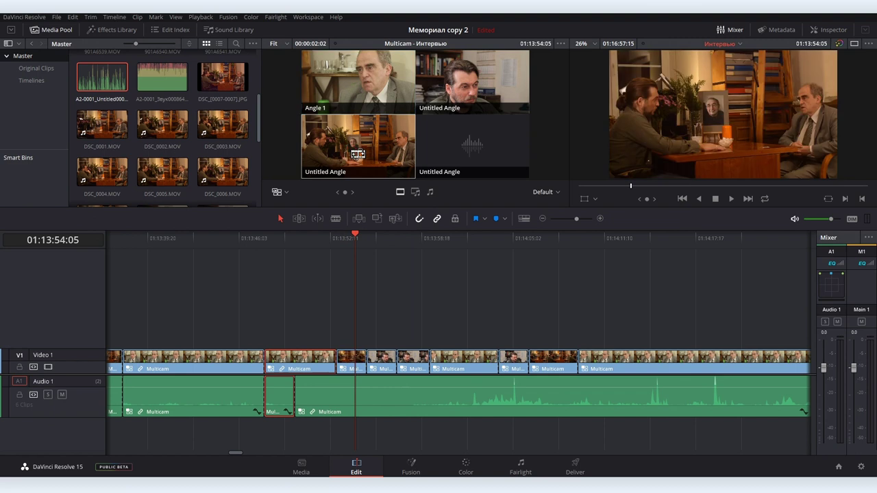
From about 01:14:11, play and cut the picture with angle keys 2, 3, 1, 2, 3, 1
{"action": "left_click", "coordinate": [604, 295]}
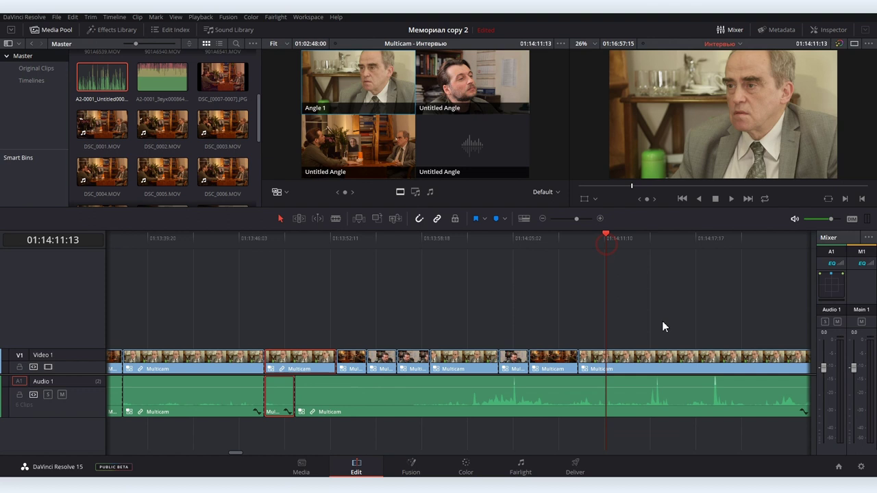
{"action": "scroll", "coordinate": [479, 322], "scroll_direction": "right", "scroll_amount": 5}
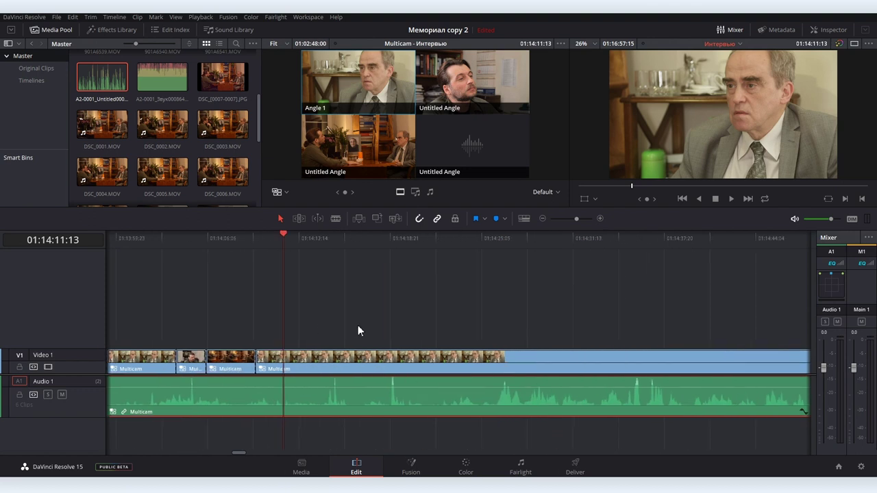
{"action": "left_click", "coordinate": [289, 236]}
{"action": "key", "text": "space"}
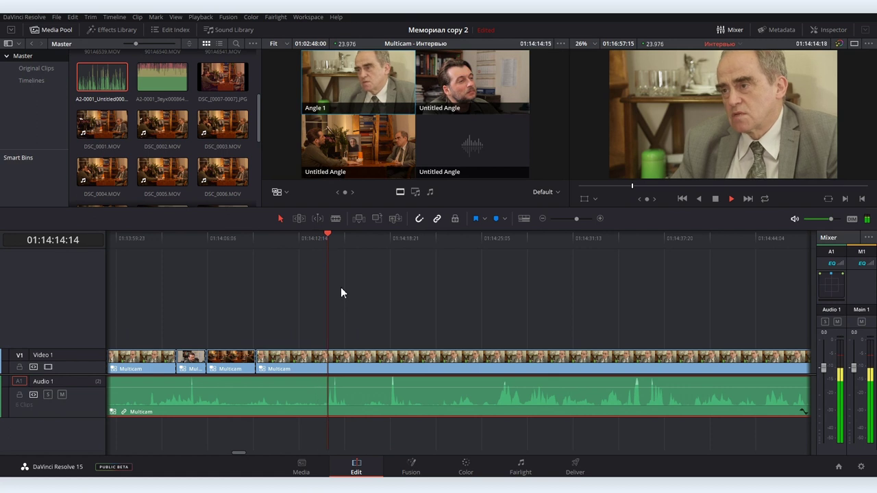
{"action": "key", "text": "2"}
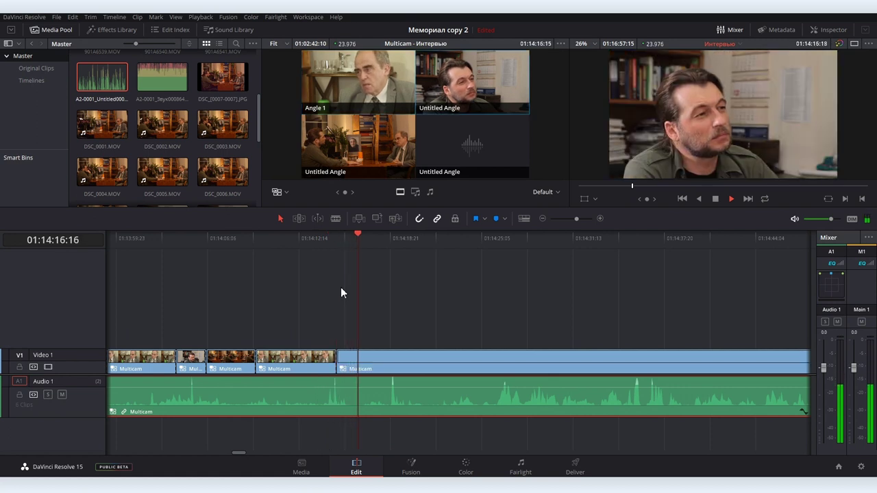
{"action": "key", "text": "3"}
{"action": "key", "text": "1"}
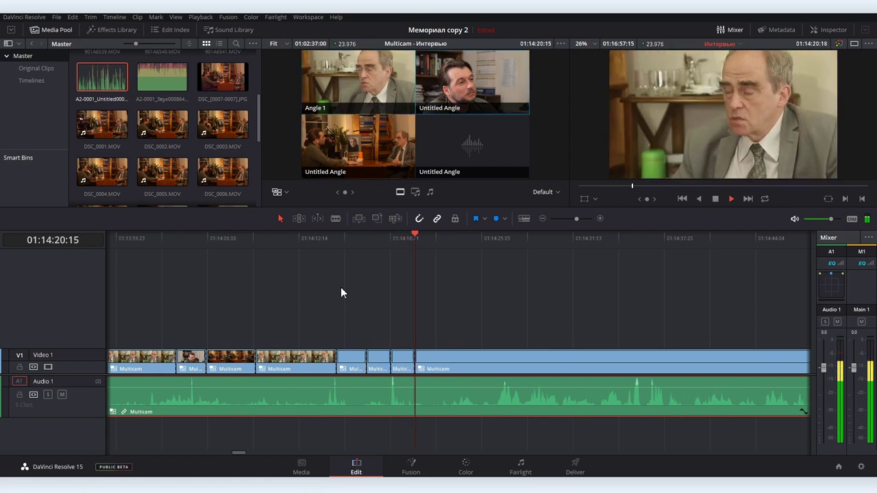
{"action": "key", "text": "2"}
{"action": "key", "text": "3"}
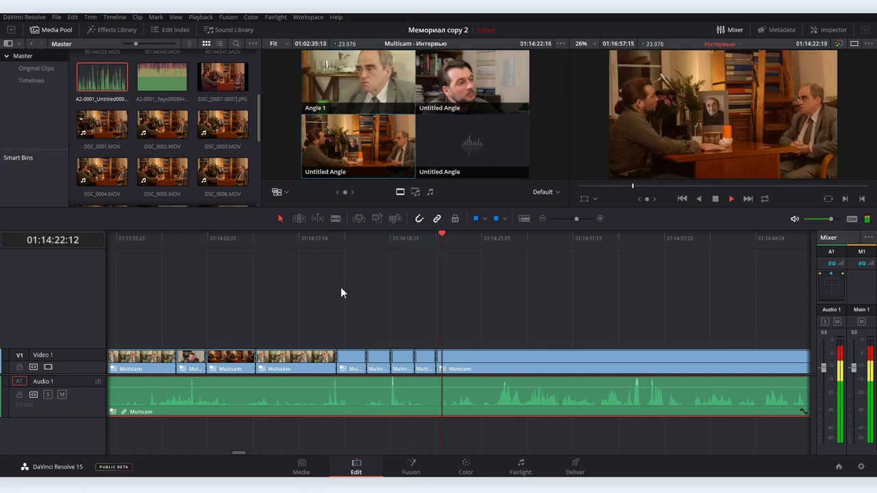
{"action": "key", "text": "1"}
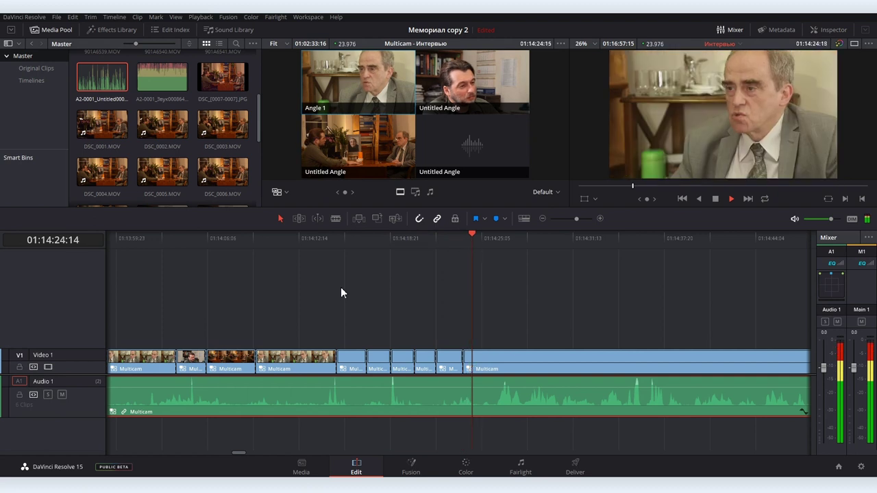
{"action": "key", "text": "space"}
{"action": "key", "text": "space"}
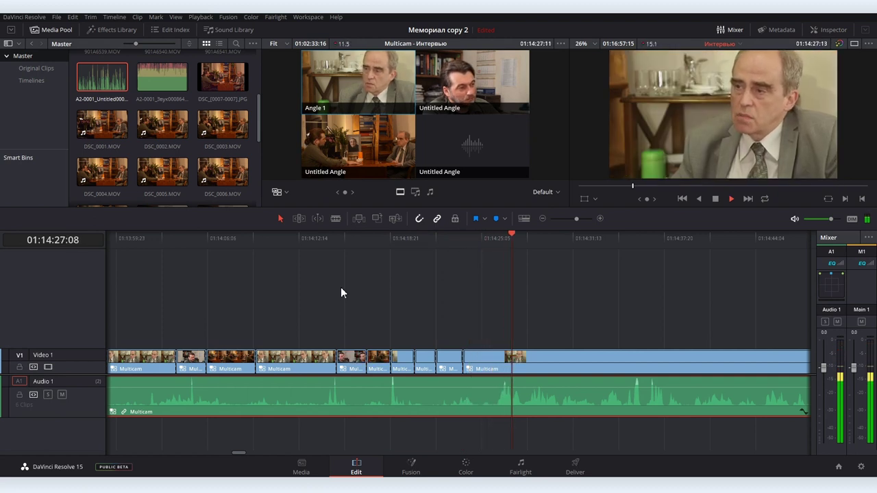